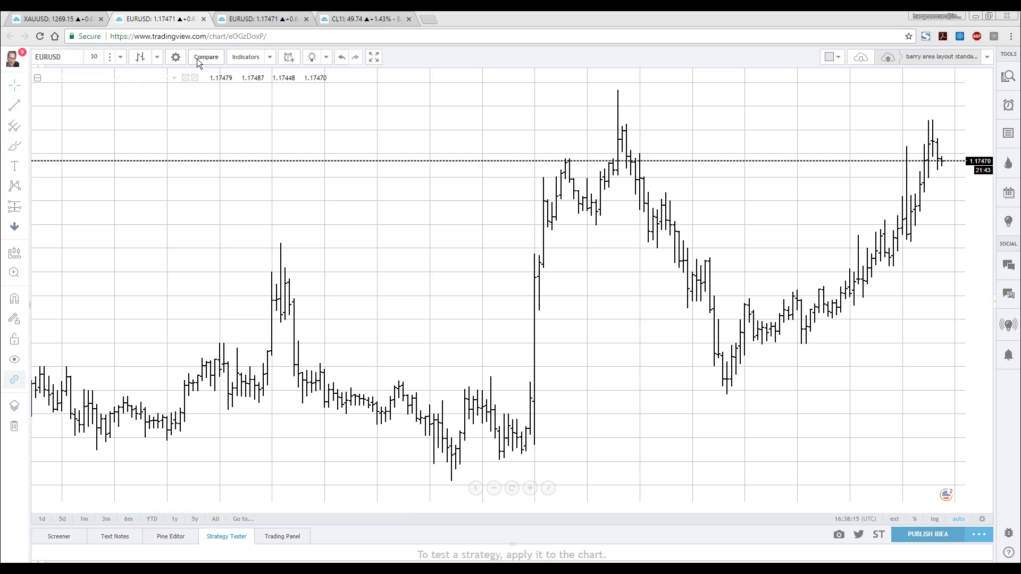
Add the built-in Momentum Strategy from the Indicators list to the EURUSD chart
{"action": "left_click", "coordinate": [245, 57]}
{"action": "scroll", "coordinate": [470, 296], "scroll_direction": "down", "scroll_amount": 9}
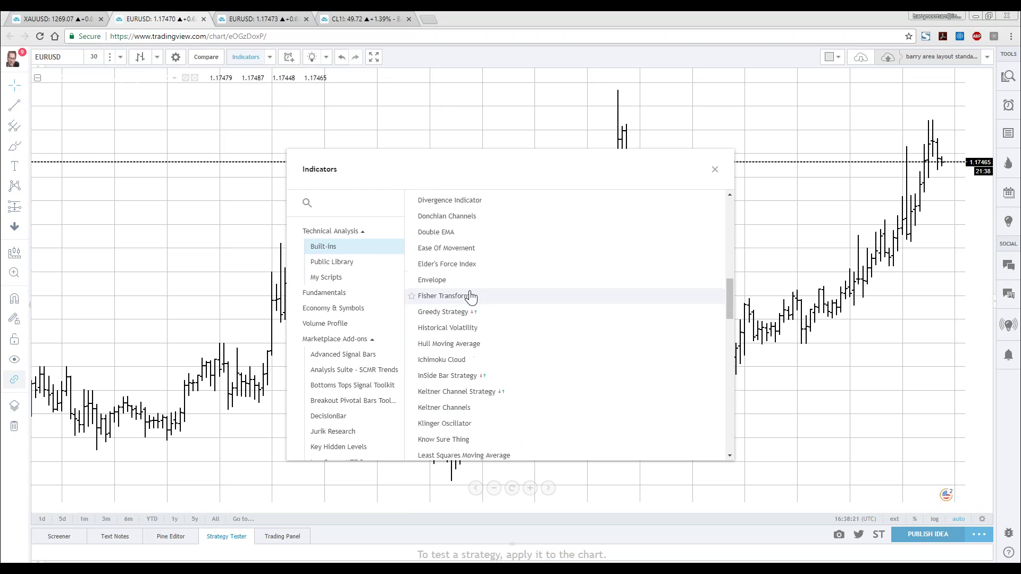
{"action": "scroll", "coordinate": [470, 296], "scroll_direction": "down", "scroll_amount": 3}
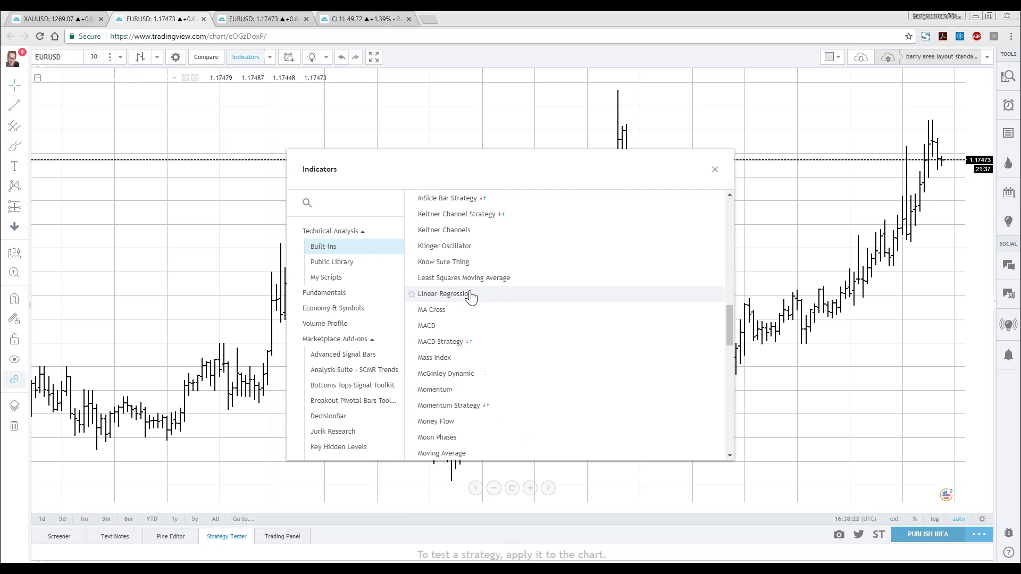
{"action": "left_click", "coordinate": [437, 406]}
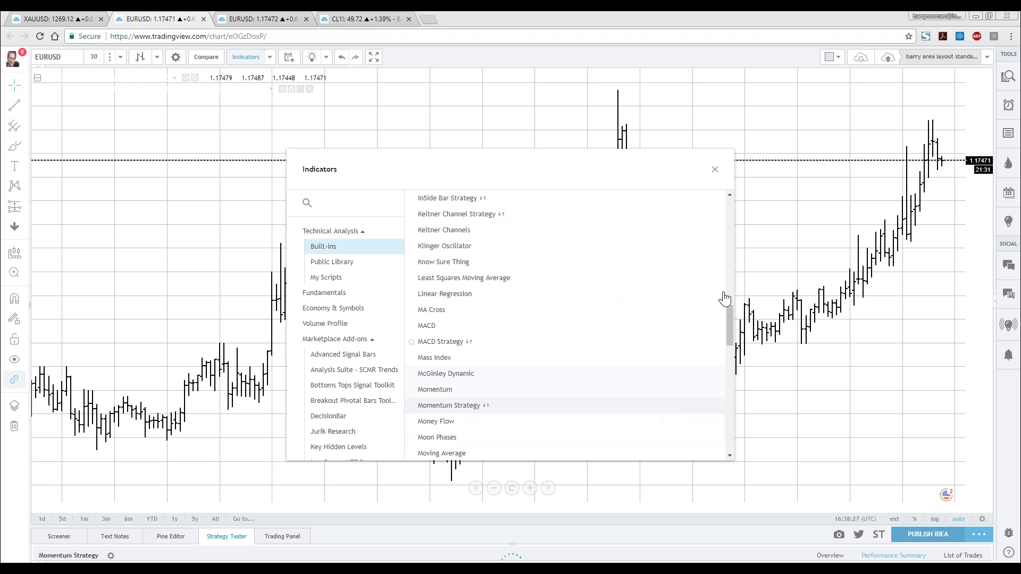
Close the Indicators list and enlarge the Strategy Tester to show the Momentum Strategy's Performance Summary
{"action": "left_click", "coordinate": [714, 170]}
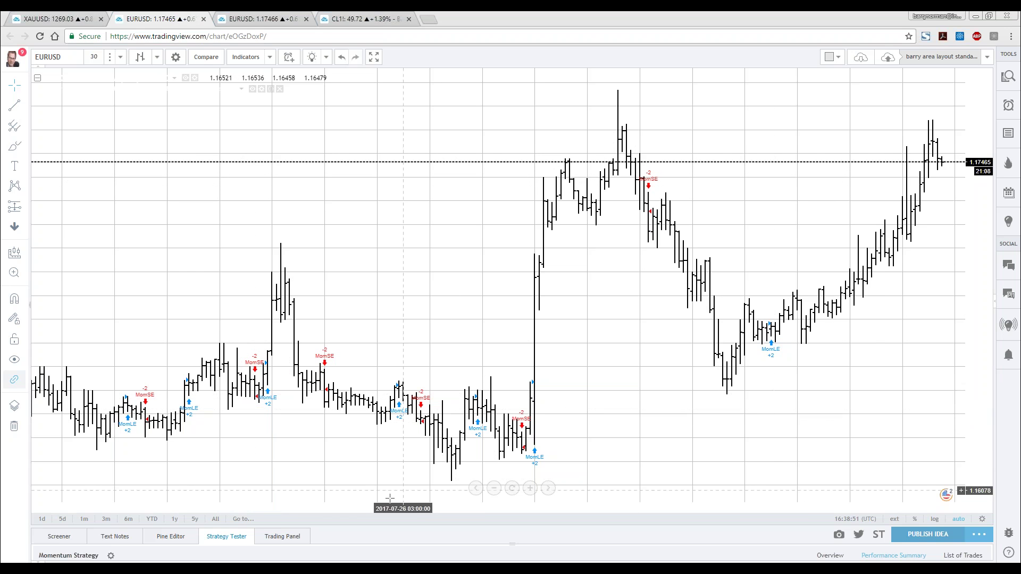
{"action": "left_click_drag", "start_coordinate": [508, 543], "coordinate": [538, 382]}
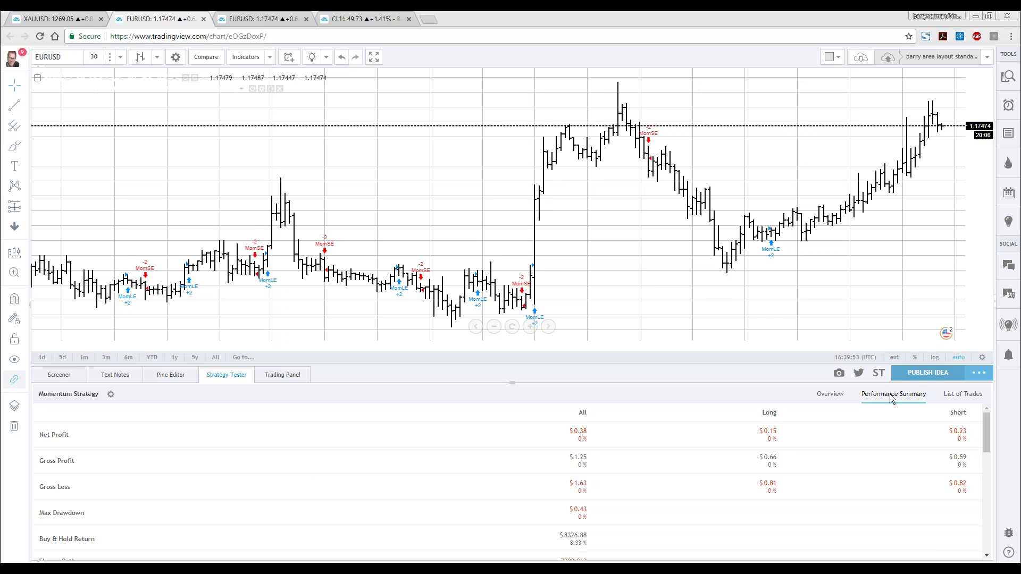
{"action": "scroll", "coordinate": [85, 436], "scroll_direction": "down", "scroll_amount": 8}
{"action": "scroll", "coordinate": [84, 436], "scroll_direction": "up", "scroll_amount": 8}
{"action": "left_click", "coordinate": [111, 395]}
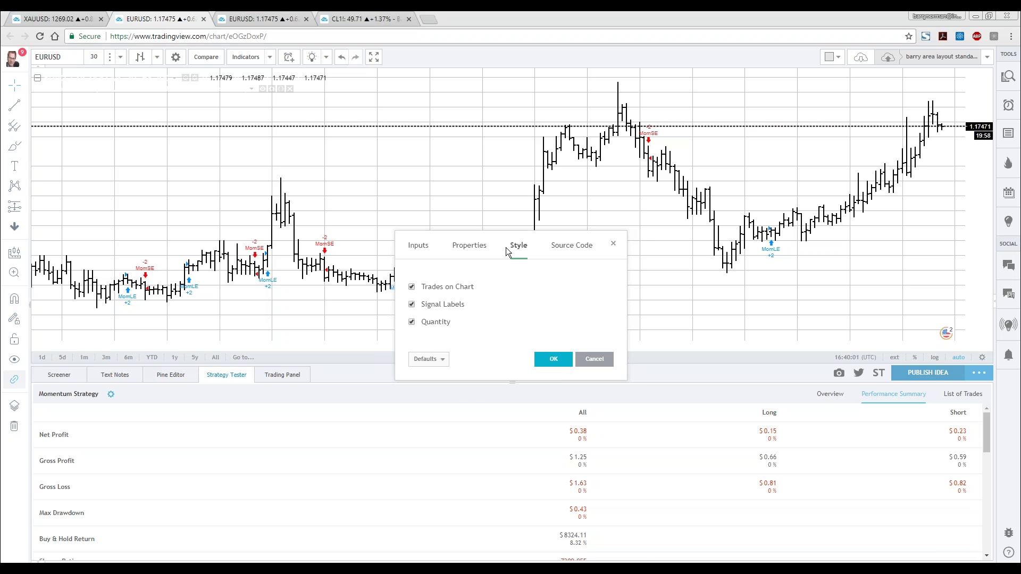
{"action": "left_click", "coordinate": [470, 246]}
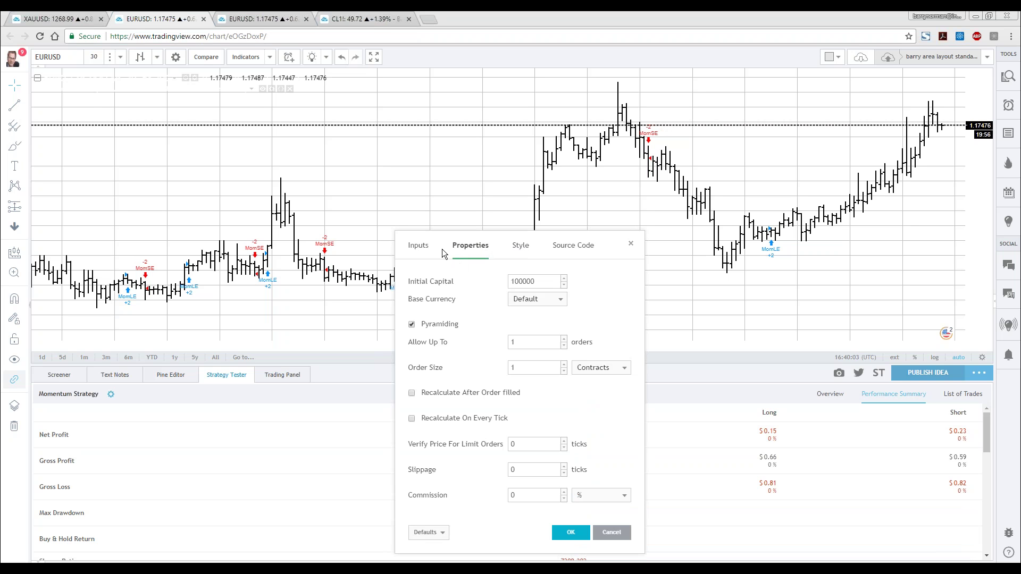
{"action": "left_click", "coordinate": [416, 254]}
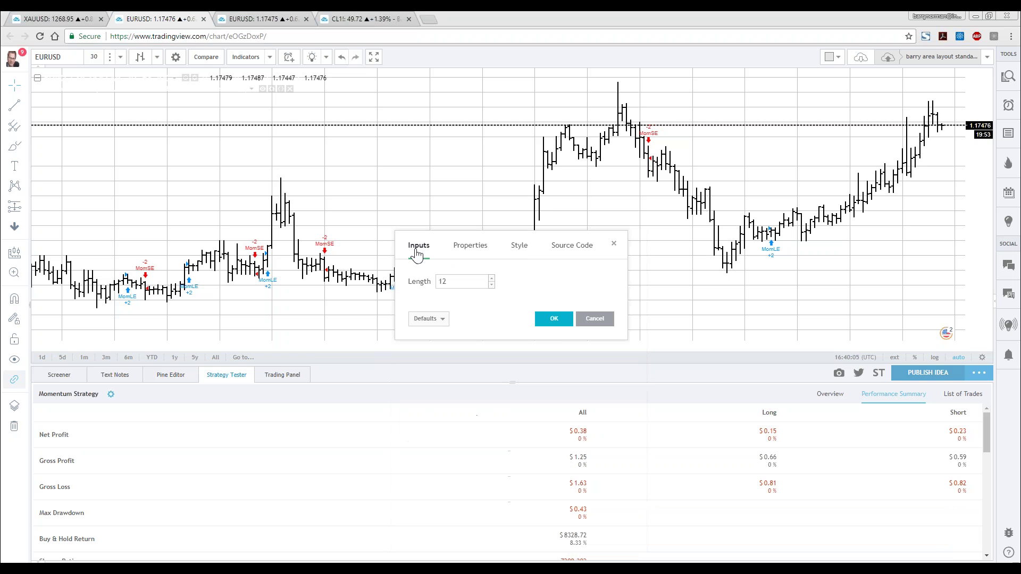
{"action": "left_click", "coordinate": [612, 245]}
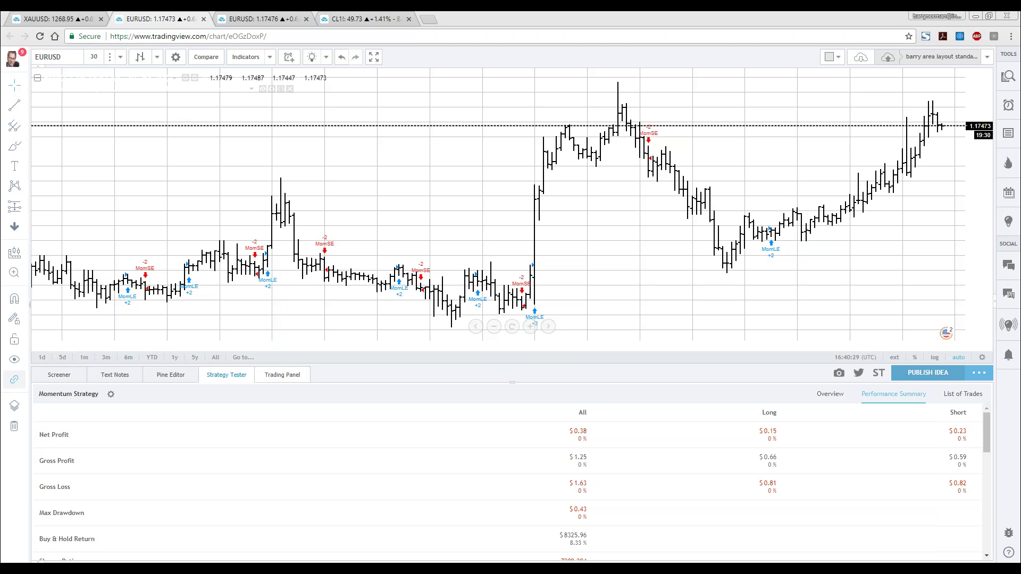
Go through the Trading Panel, Strategy Tester and Pine Editor, ending on Text Notes with its New Untitled Note
{"action": "left_click", "coordinate": [282, 374]}
{"action": "left_click", "coordinate": [226, 374]}
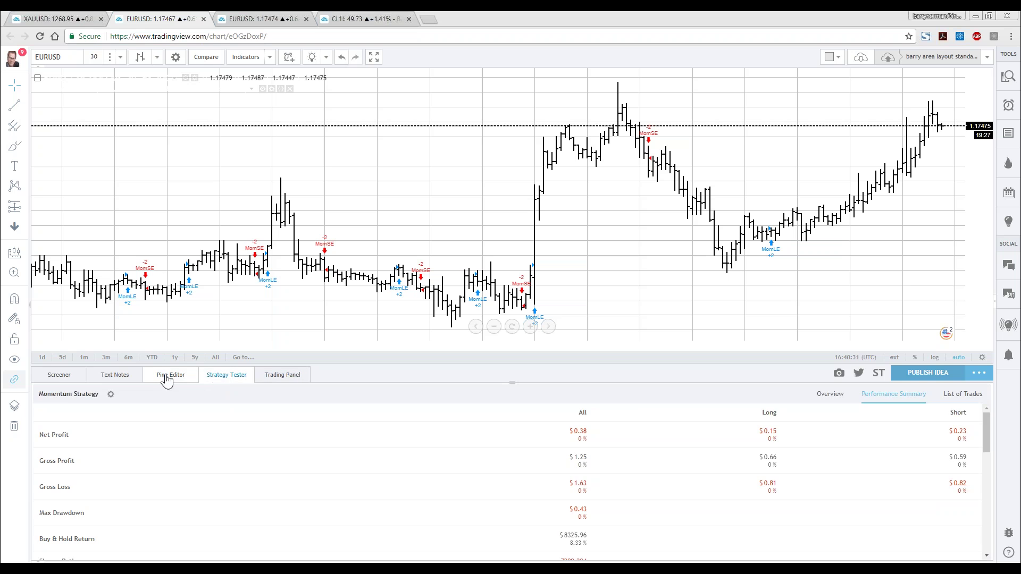
{"action": "left_click", "coordinate": [170, 375]}
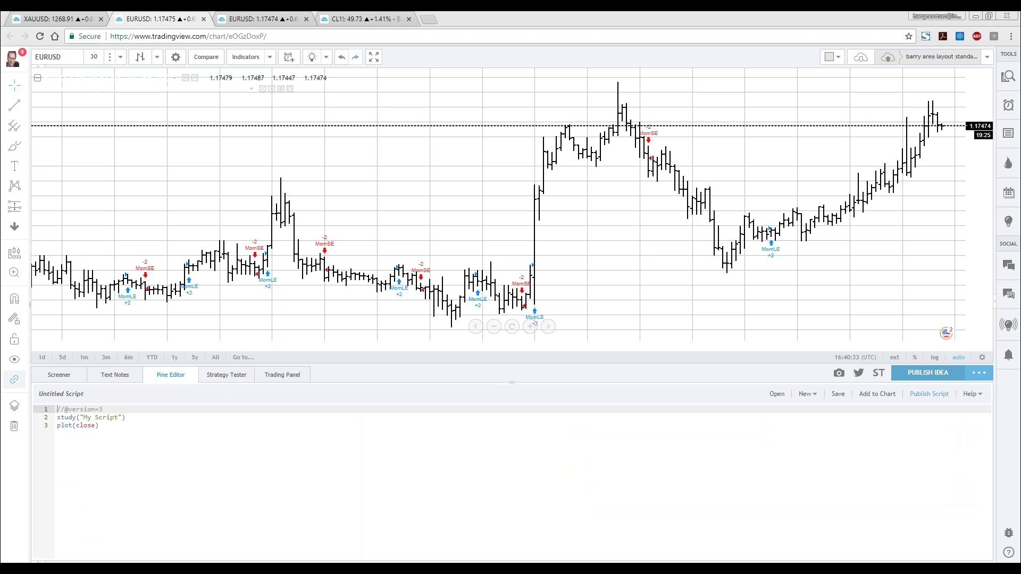
{"action": "left_click", "coordinate": [126, 377]}
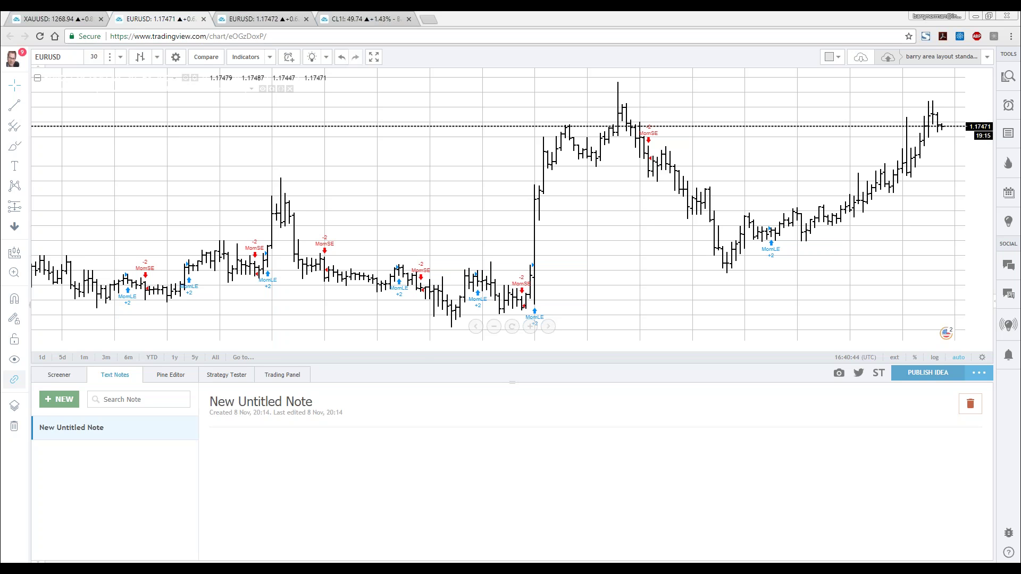
Resume the PowerPoint webinar slideshow and advance beyond the key support and resistance levels slide
{"action": "key", "text": "alt+Tab"}
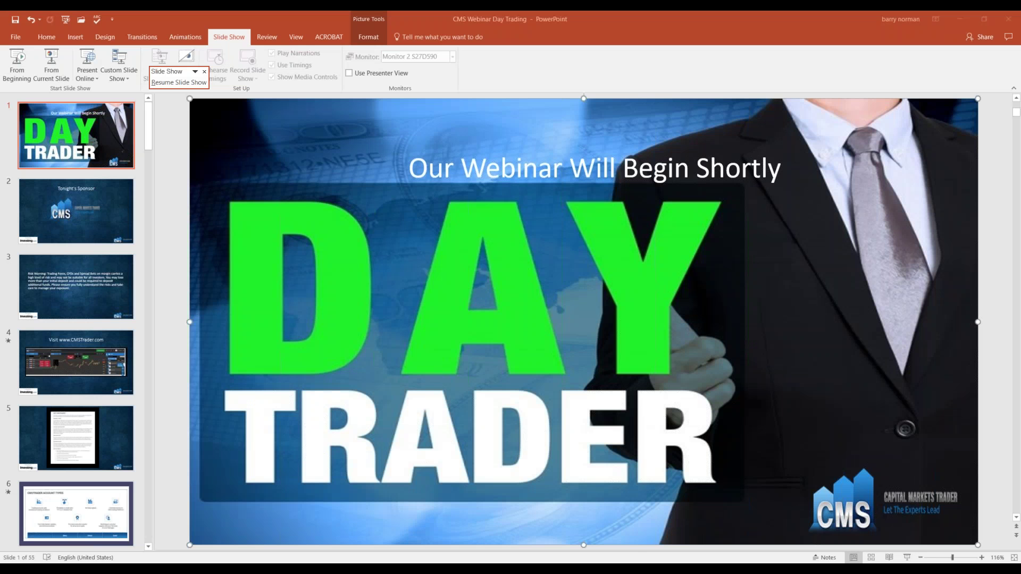
{"action": "left_click", "coordinate": [200, 82]}
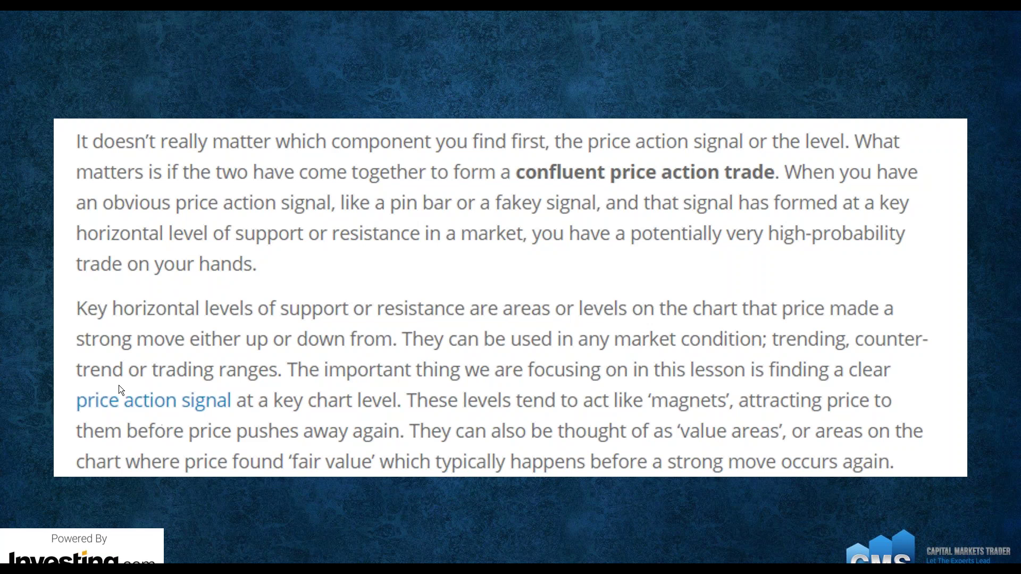
{"action": "left_click", "coordinate": [177, 323]}
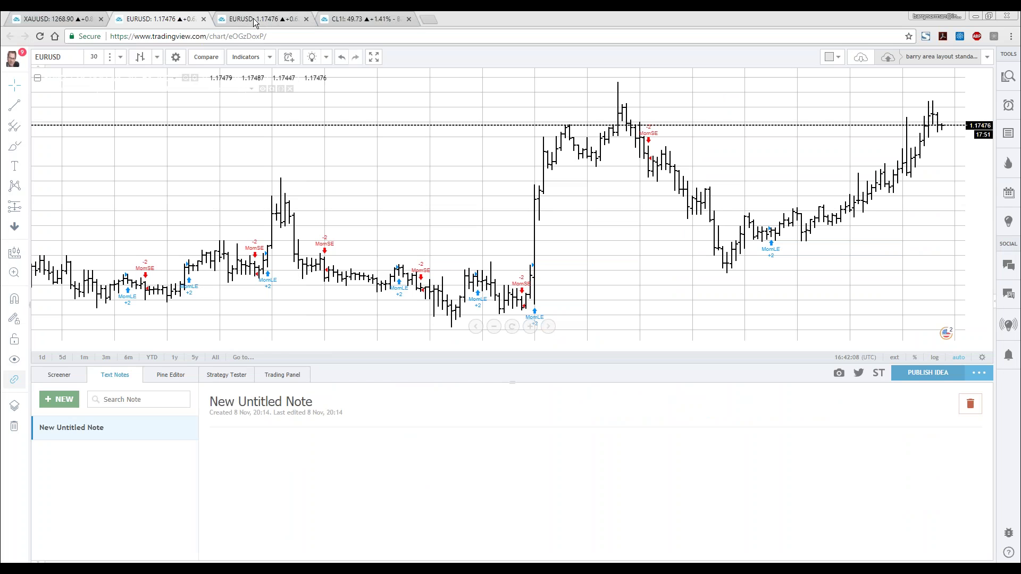
Switch to the third browser tab, showing the EURUSD 30-minute chart with R5–S5 pivot levels
{"action": "left_click", "coordinate": [254, 21]}
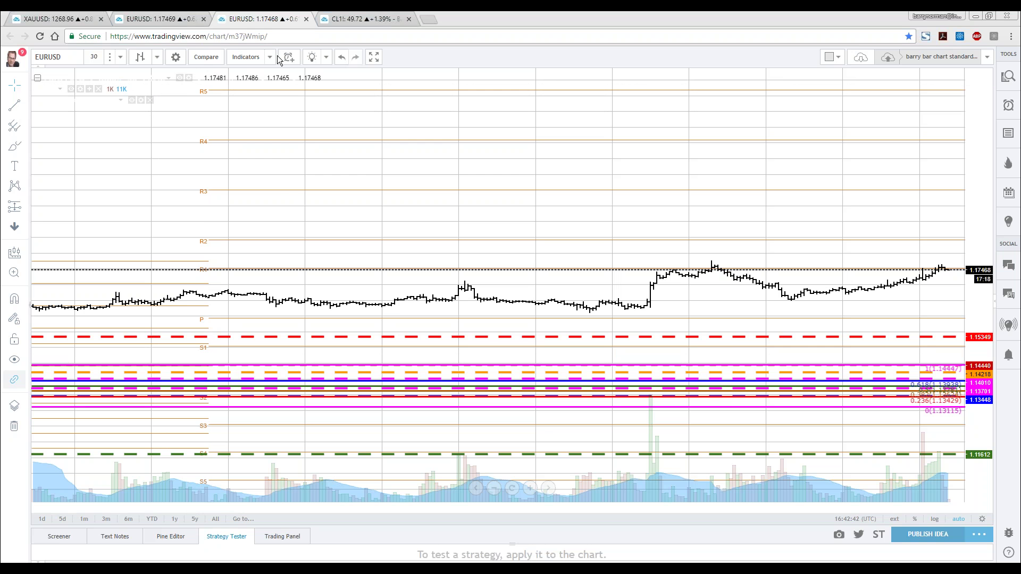
Scroll the Indicators Built-ins list down to Pivot Points High Low and Pivot Points Standard
{"action": "left_click", "coordinate": [262, 59]}
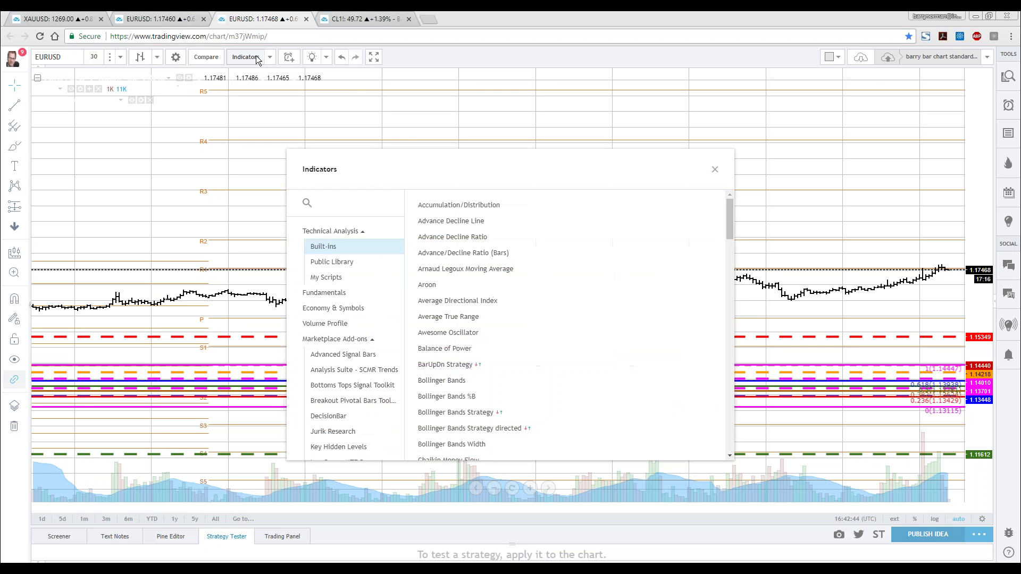
{"action": "scroll", "coordinate": [458, 312], "scroll_direction": "down", "scroll_amount": 15}
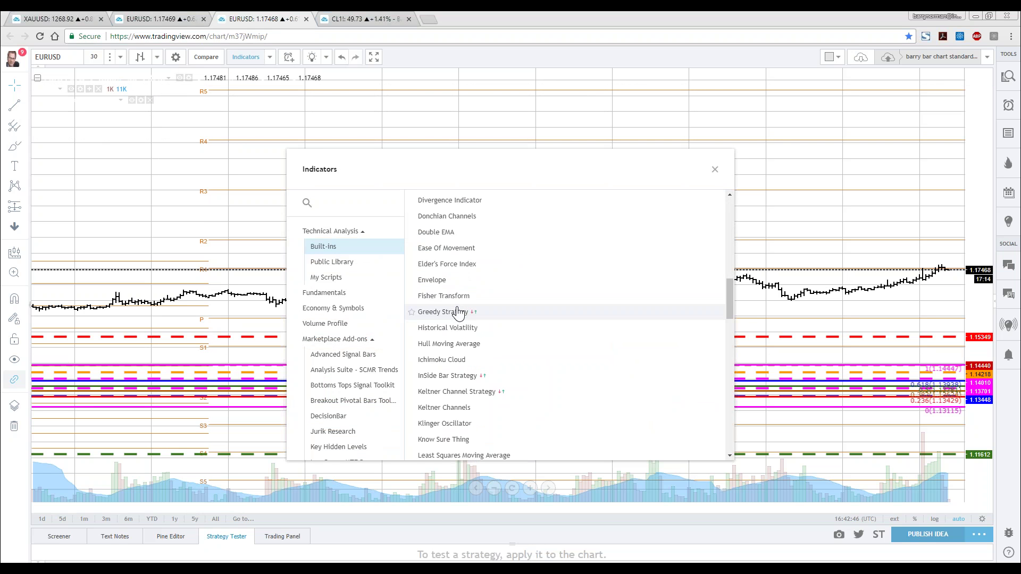
{"action": "scroll", "coordinate": [446, 316], "scroll_direction": "down", "scroll_amount": 8}
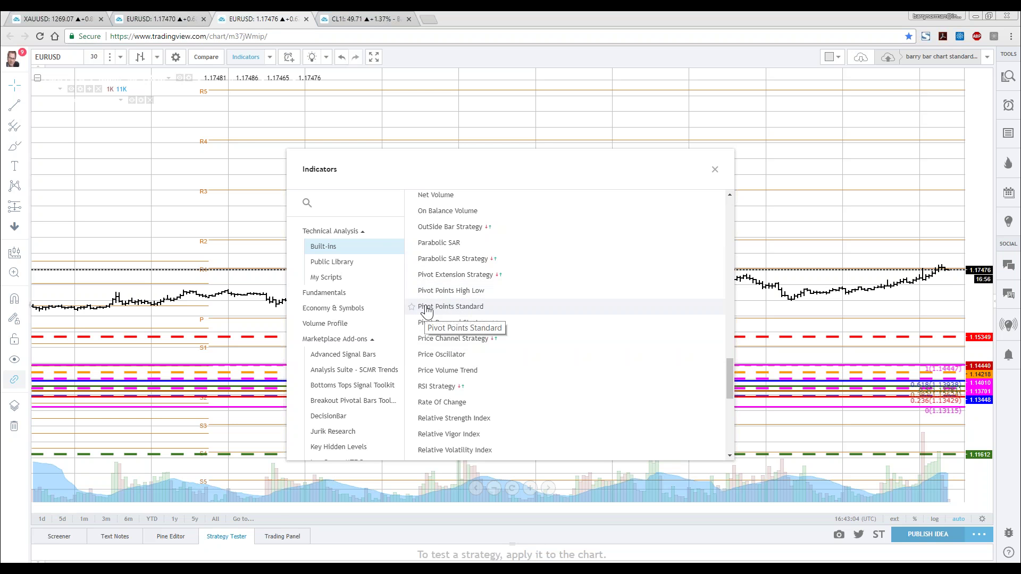
Dismiss the Indicators dialog to reveal the EURUSD 30-minute chart with R5–S5 pivots
{"action": "left_click", "coordinate": [715, 169]}
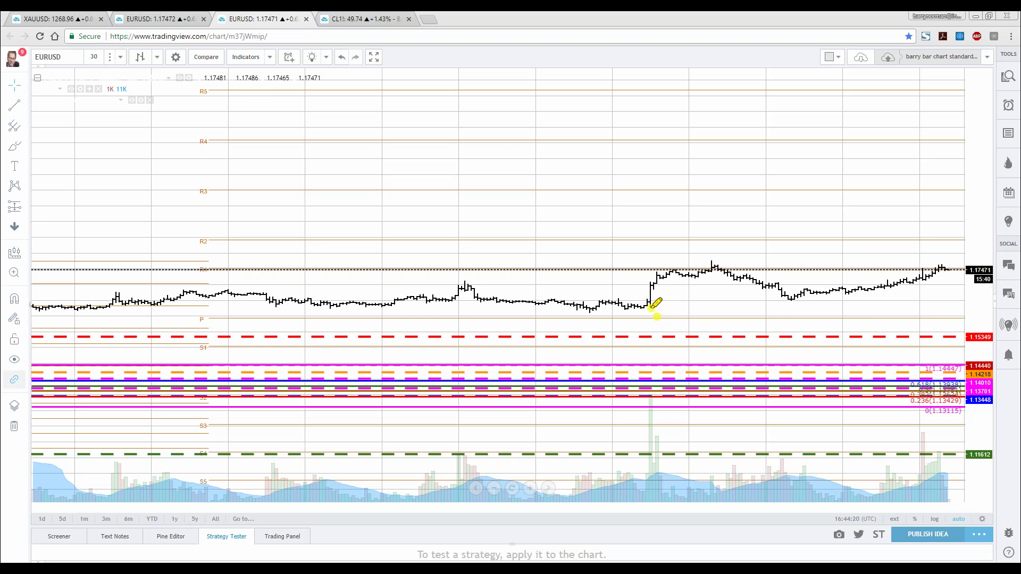
Draw yellow freehand strokes over the breakout, the climb out of the dip, and the drop after the latest peak
{"action": "mouse_move", "coordinate": [650, 306]}
{"action": "left_mouse_down"}
{"action": "mouse_move", "coordinate": [666, 271]}
{"action": "mouse_move", "coordinate": [683, 279]}
{"action": "mouse_move", "coordinate": [716, 264]}
{"action": "mouse_move", "coordinate": [787, 302]}
{"action": "mouse_move", "coordinate": [853, 273]}
{"action": "mouse_move", "coordinate": [917, 264]}
{"action": "left_mouse_up"}
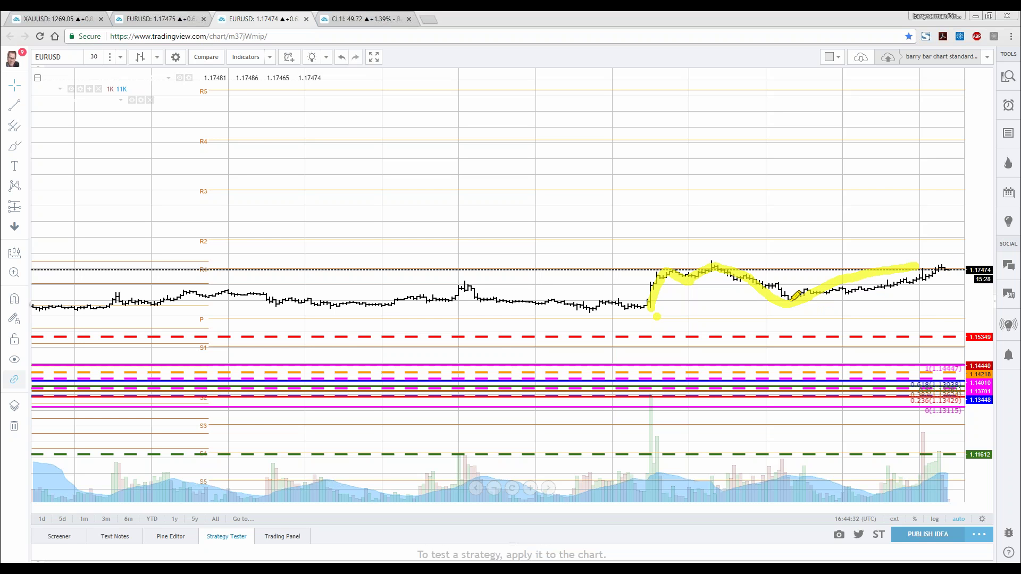
{"action": "left_click_drag", "start_coordinate": [790, 300], "coordinate": [809, 280]}
{"action": "left_click_drag", "start_coordinate": [938, 268], "coordinate": [953, 298]}
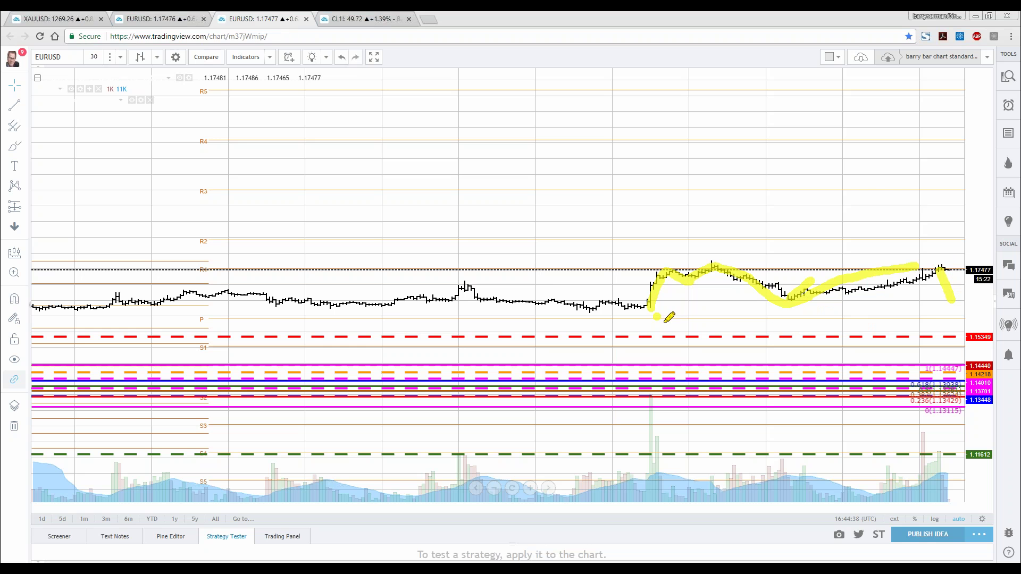
{"action": "left_click_drag", "start_coordinate": [658, 318], "coordinate": [706, 273]}
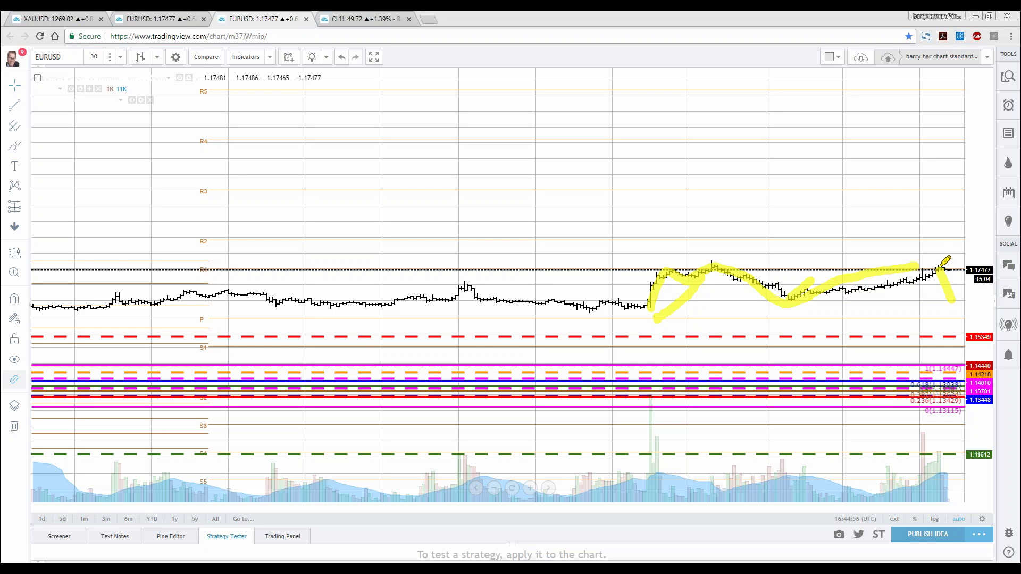
Clear the yellow highlighter strokes, leaving only the price bars and R5–S5 pivot levels
{"action": "left_click", "coordinate": [943, 474]}
{"action": "key", "text": "Escape"}
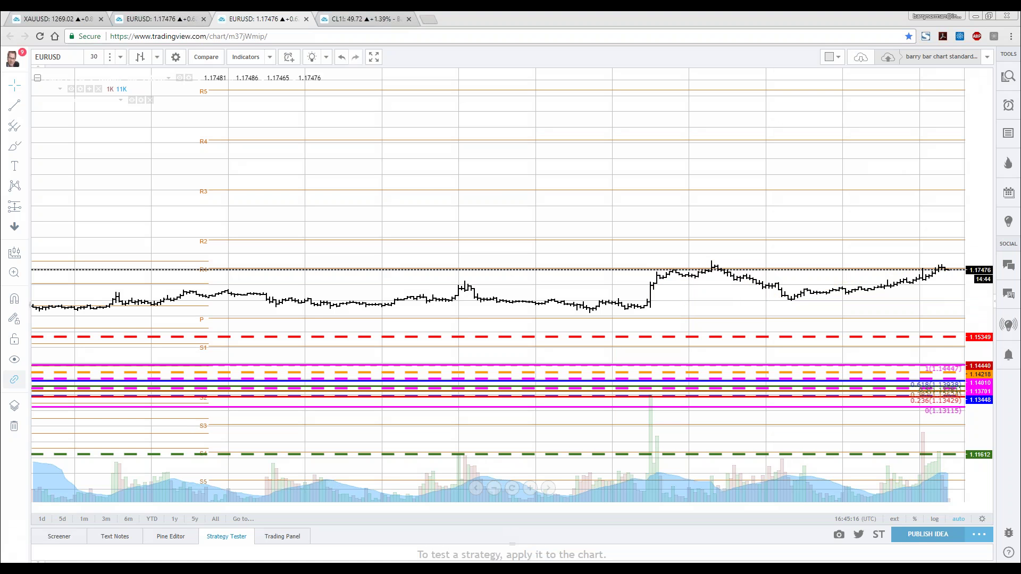